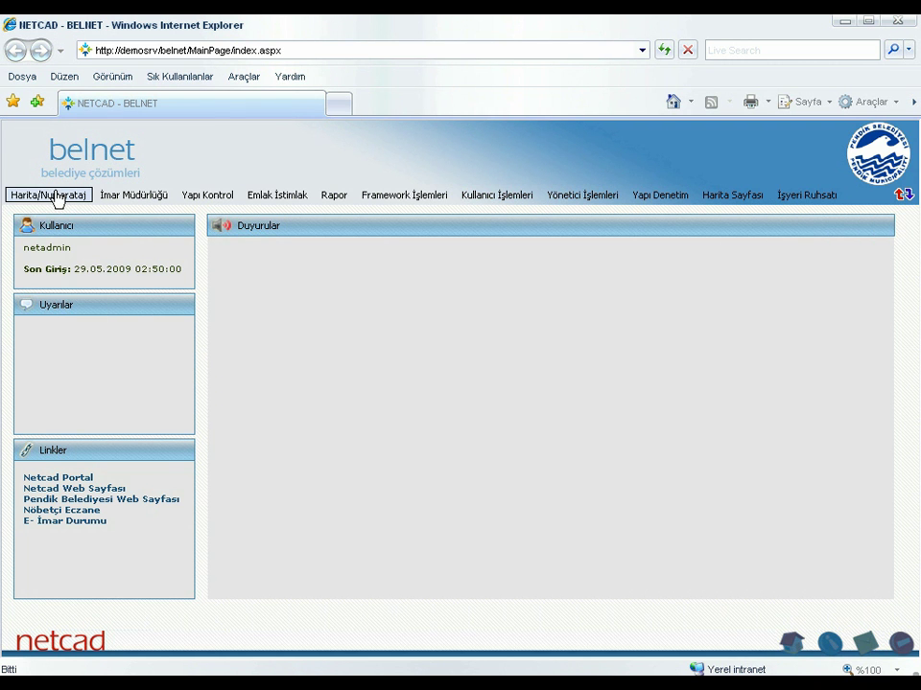
Step: Open the Yollar road query and fill in neighbourhood BATI and road name Akasya
{"action": "mouse_move", "coordinate": [56, 199]}
{"action": "left_click", "coordinate": [41, 234]}
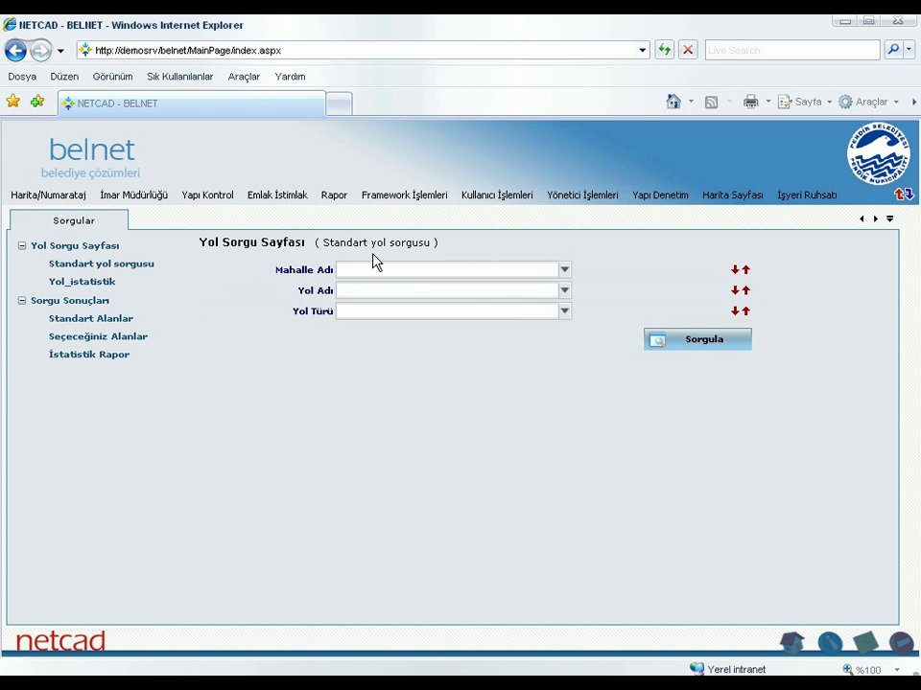
{"action": "left_click", "coordinate": [565, 272]}
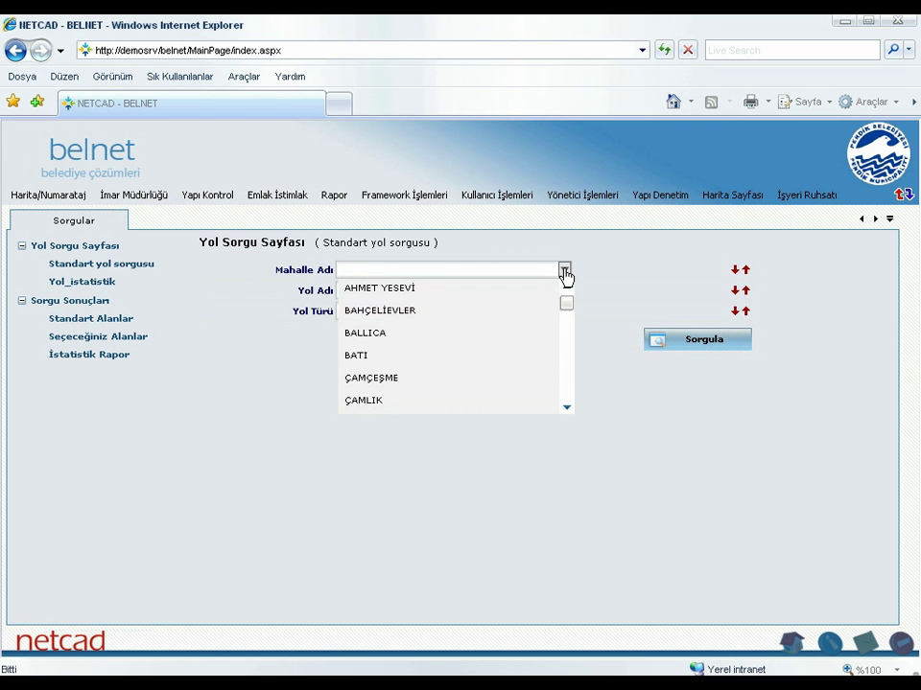
{"action": "left_click", "coordinate": [372, 363]}
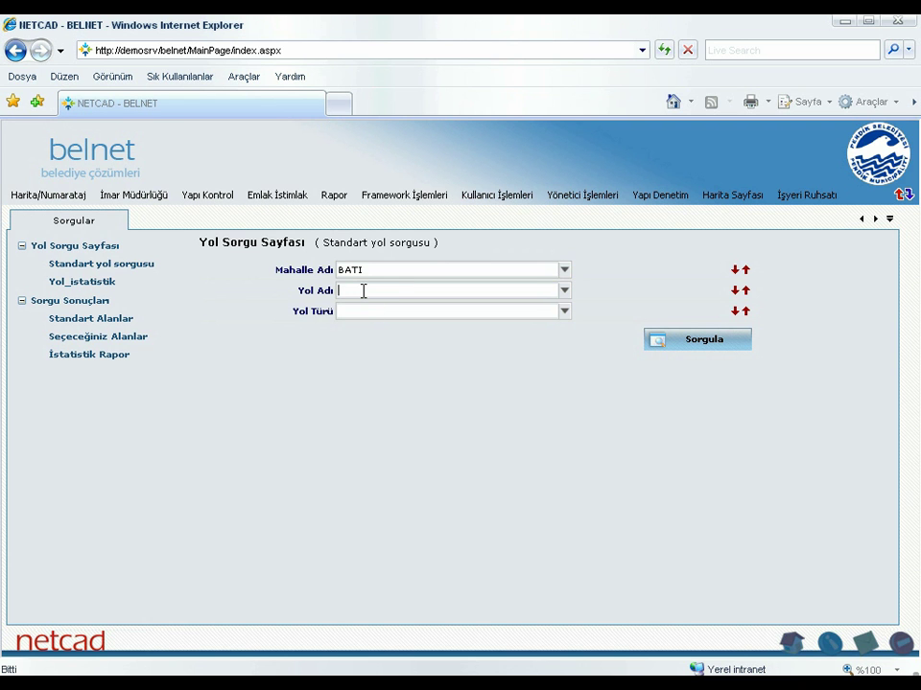
{"action": "type", "text": "akas"}
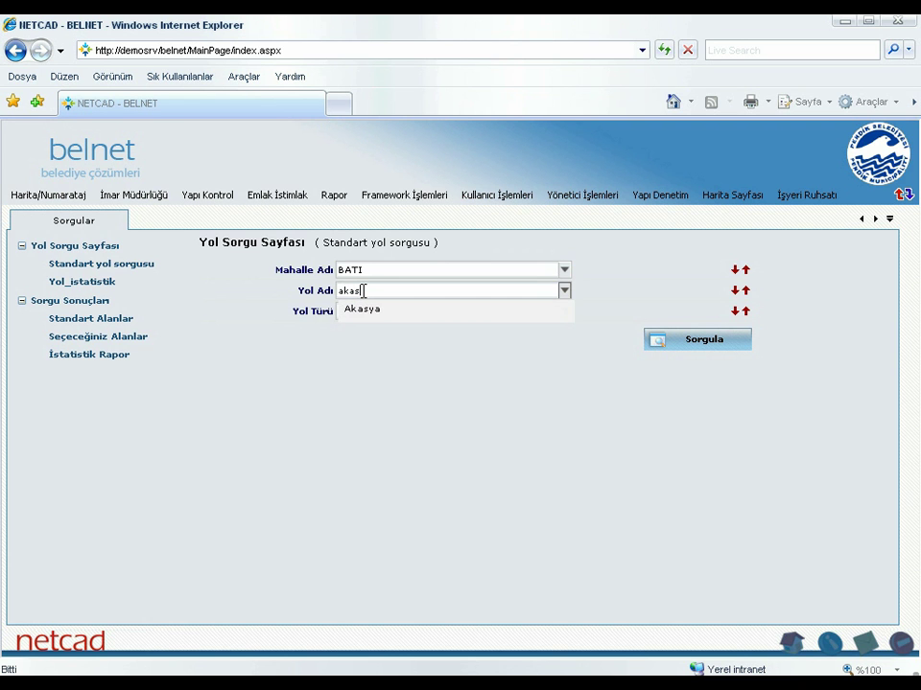
{"action": "left_click", "coordinate": [366, 309]}
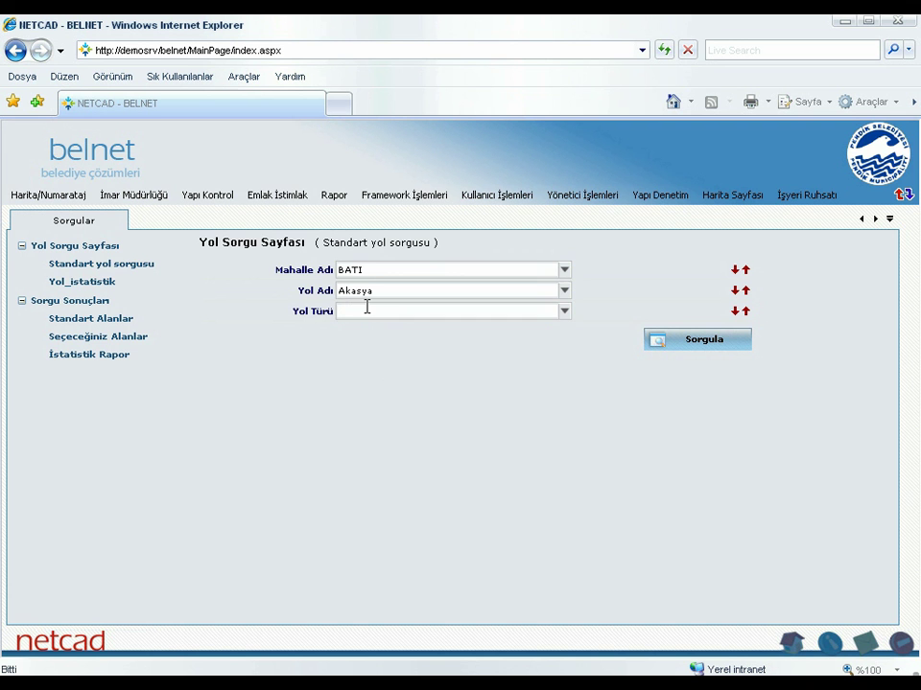
Step: Run the Akasya road query and review its road report's FEN İŞLERİ YOL BİLGİLERİ details
{"action": "left_click", "coordinate": [711, 344]}
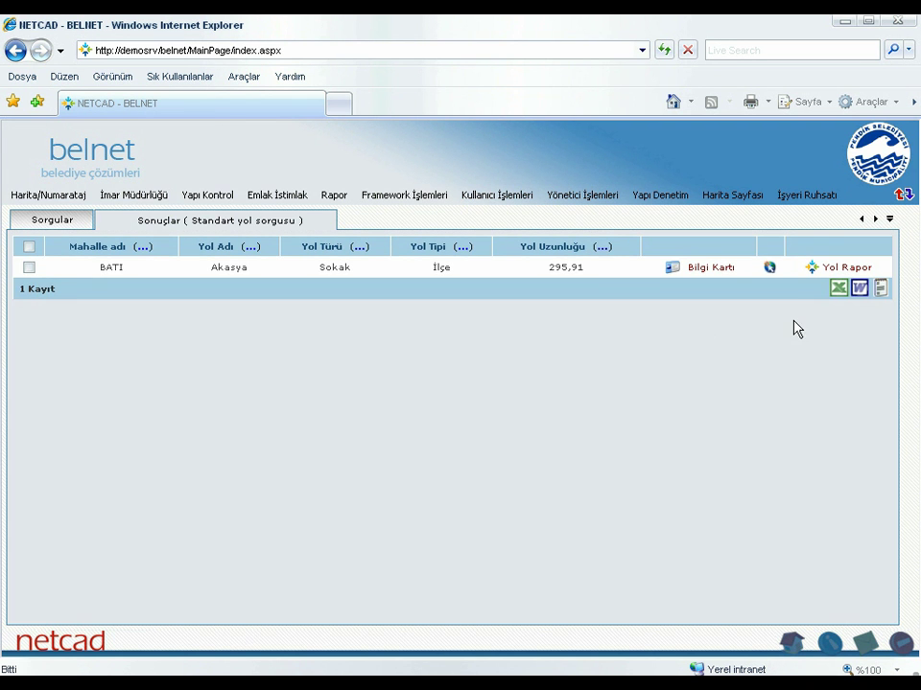
{"action": "left_click", "coordinate": [842, 269]}
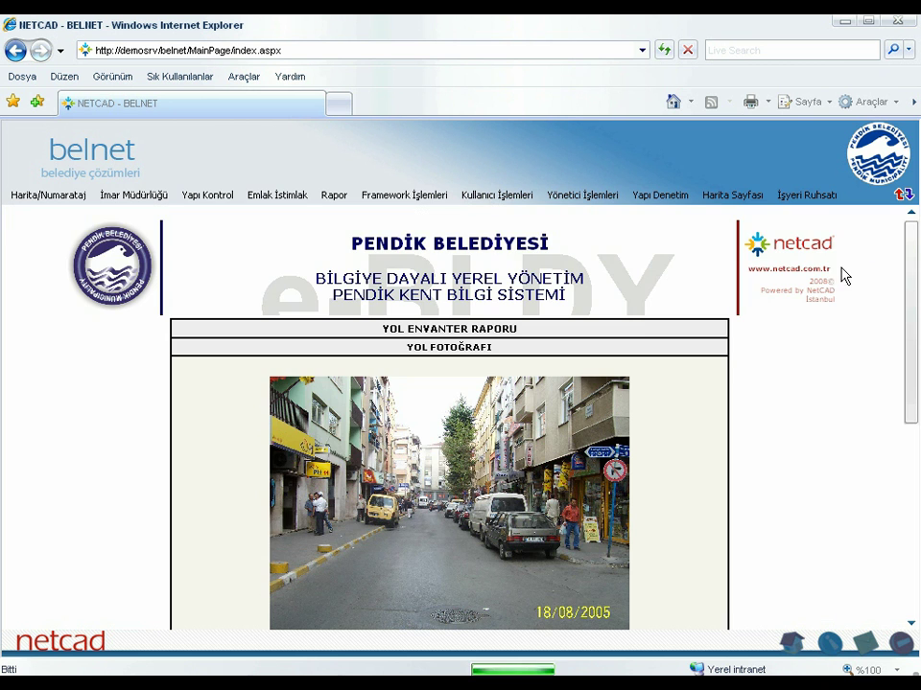
{"action": "scroll", "coordinate": [717, 322], "scroll_direction": "down", "scroll_amount": 1}
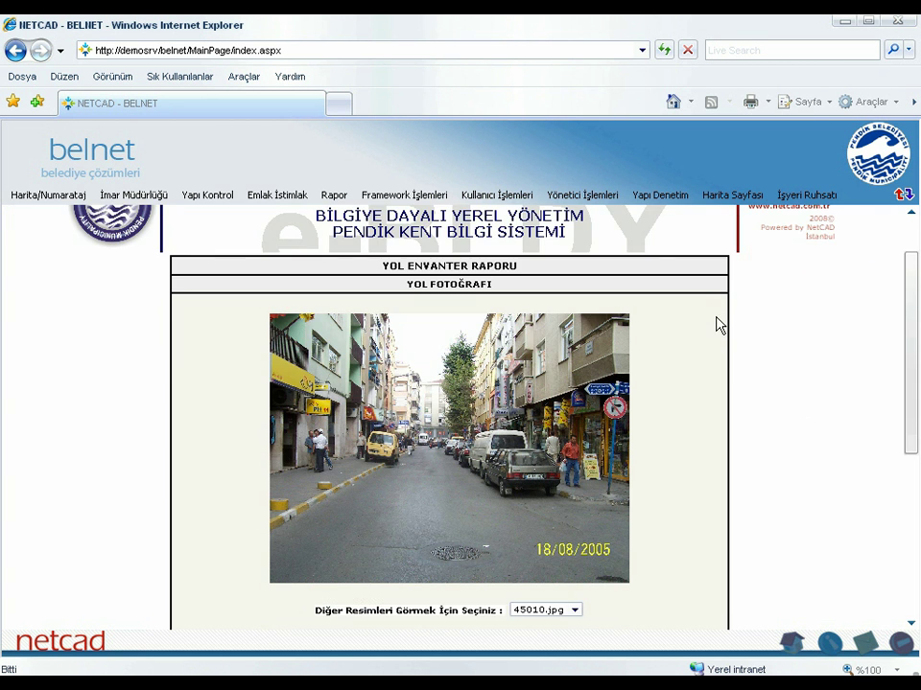
{"action": "scroll", "coordinate": [772, 406], "scroll_direction": "down", "scroll_amount": 2}
{"action": "scroll", "coordinate": [774, 411], "scroll_direction": "down", "scroll_amount": 3}
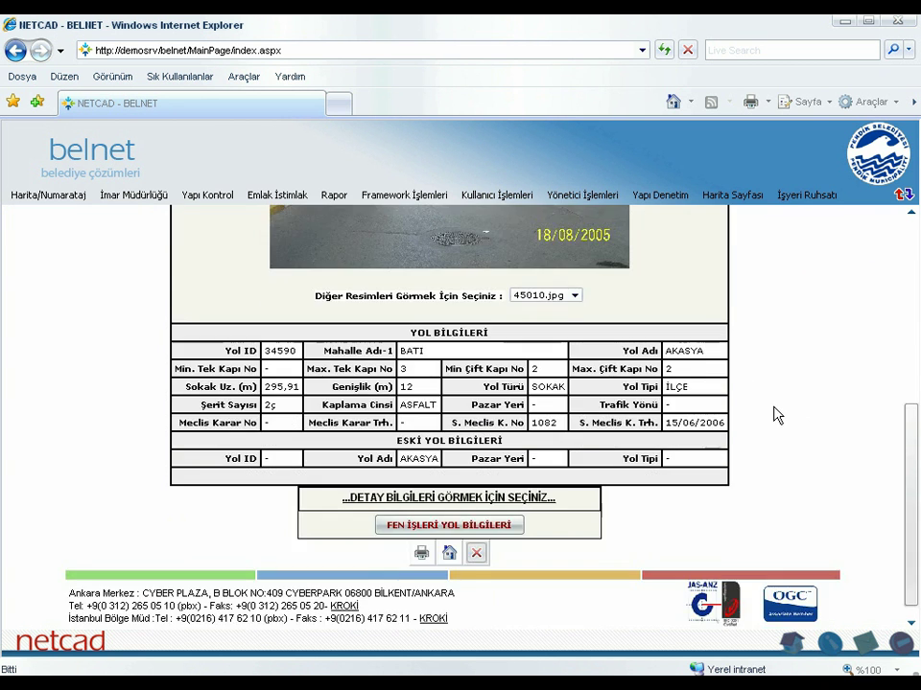
{"action": "left_click", "coordinate": [512, 526]}
{"action": "scroll", "coordinate": [499, 535], "scroll_direction": "down", "scroll_amount": 2}
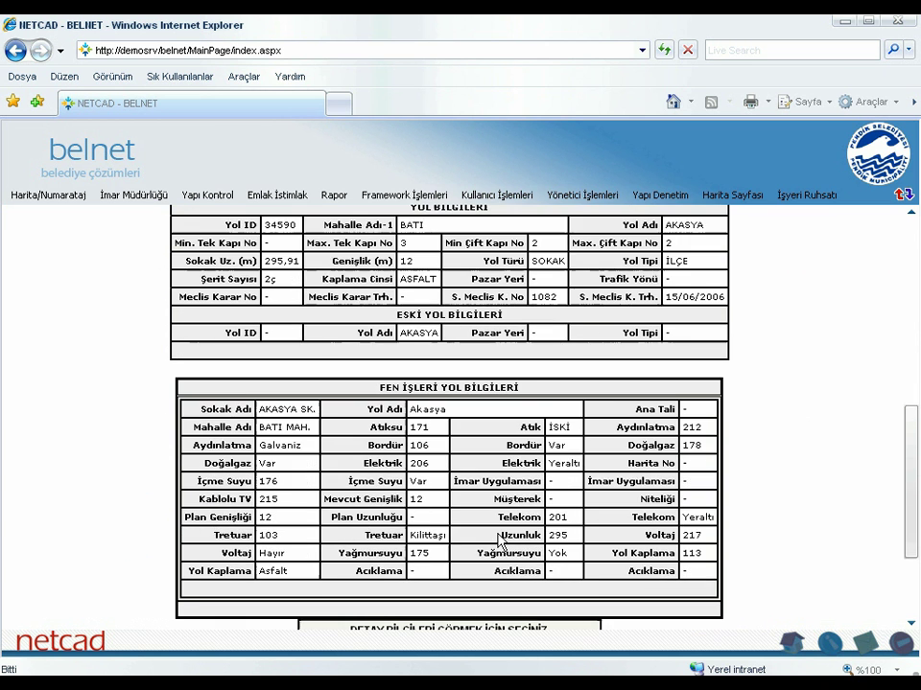
{"action": "scroll", "coordinate": [497, 538], "scroll_direction": "down", "scroll_amount": 1}
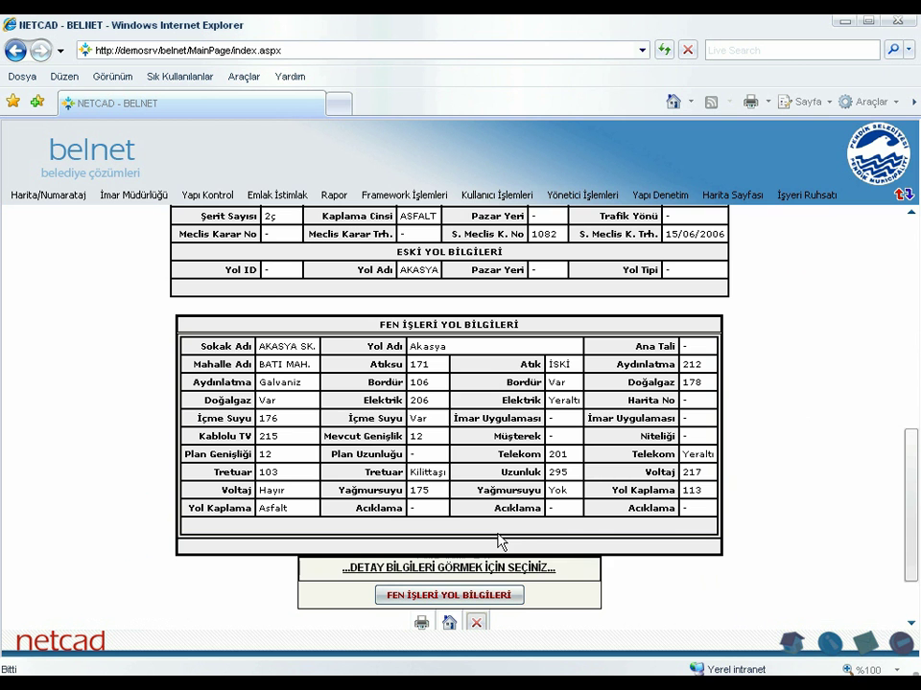
{"action": "scroll", "coordinate": [537, 537], "scroll_direction": "up", "scroll_amount": 3}
{"action": "scroll", "coordinate": [583, 533], "scroll_direction": "up", "scroll_amount": 3}
{"action": "scroll", "coordinate": [580, 530], "scroll_direction": "up", "scroll_amount": 4}
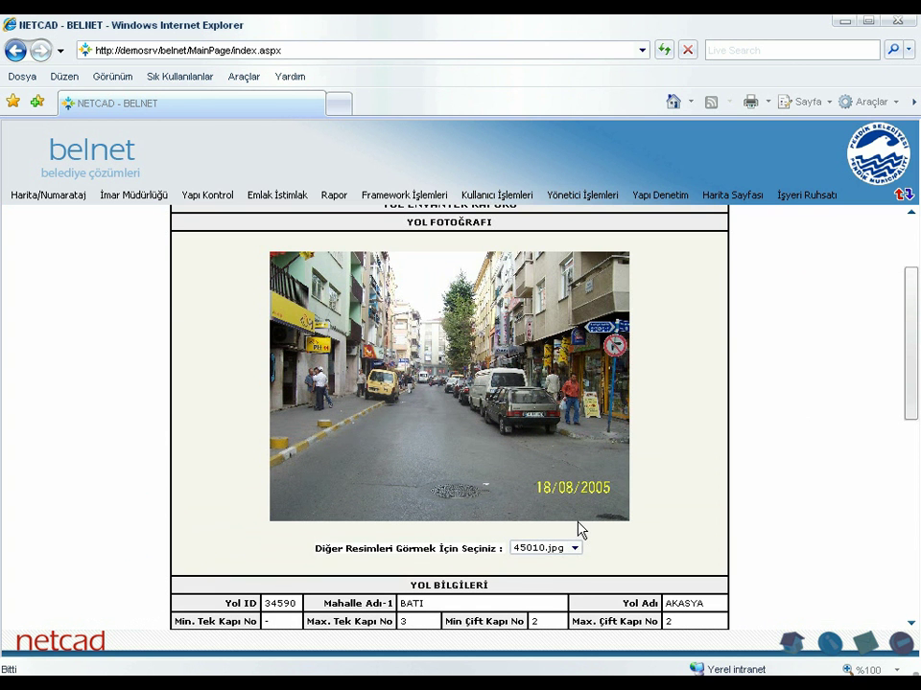
Step: View road photo 45013.jpg, then return to the single Akasya query result
{"action": "left_click", "coordinate": [573, 548]}
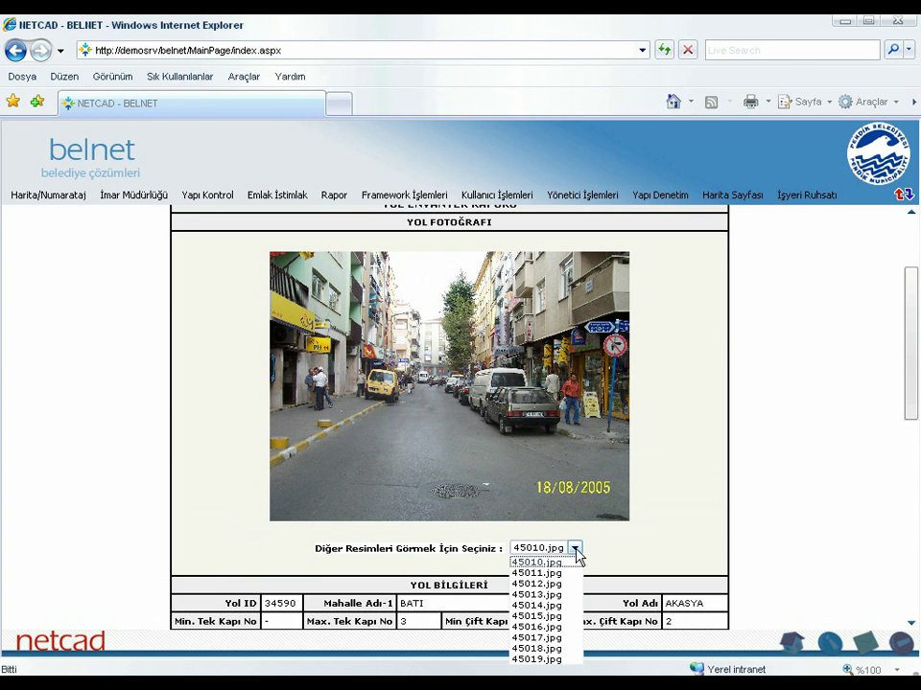
{"action": "left_click", "coordinate": [565, 606]}
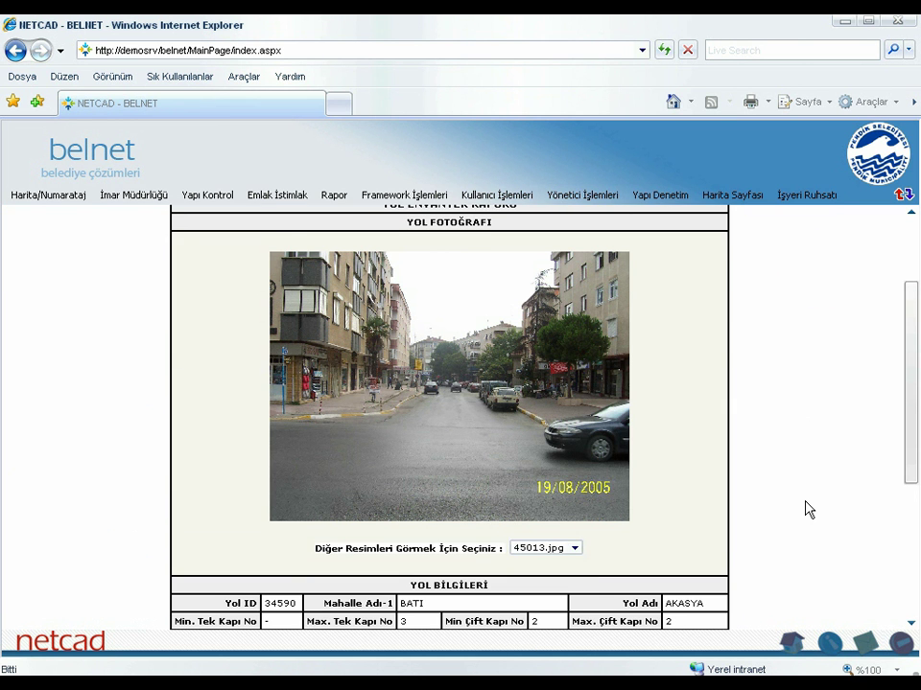
{"action": "scroll", "coordinate": [809, 509], "scroll_direction": "up", "scroll_amount": 1}
{"action": "scroll", "coordinate": [809, 509], "scroll_direction": "up", "scroll_amount": 1}
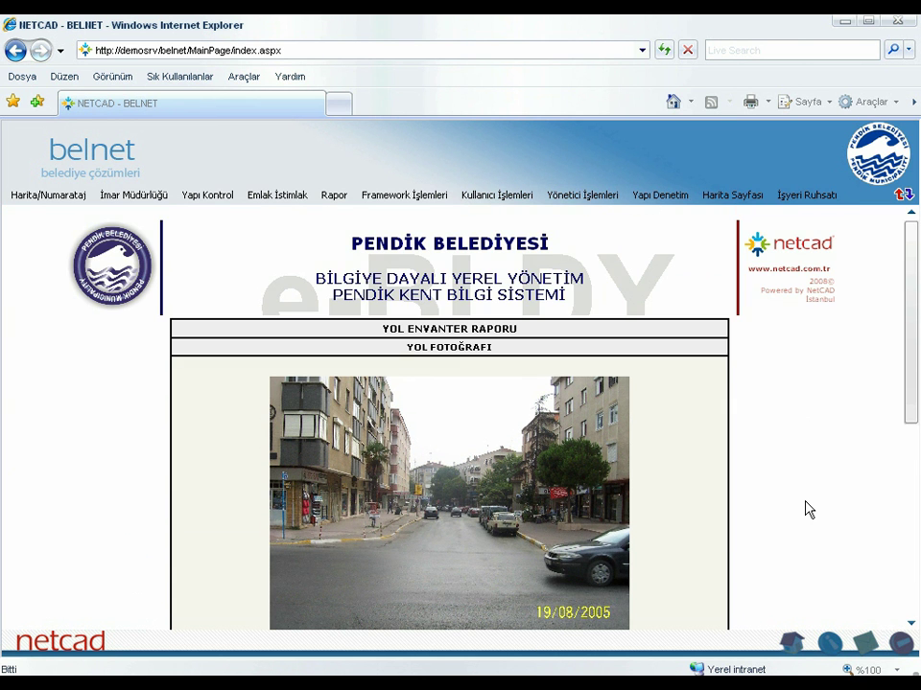
{"action": "key", "text": "BackSpace"}
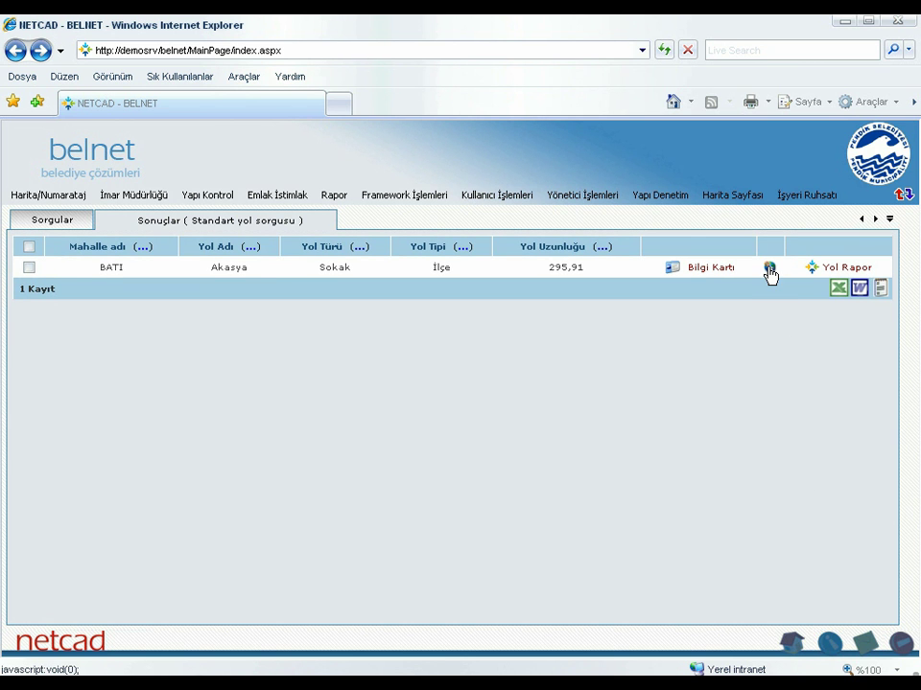
Step: Display the Akasya road result in Google Earth from its globe icon menu
{"action": "left_click", "coordinate": [770, 273]}
{"action": "left_click", "coordinate": [793, 315]}
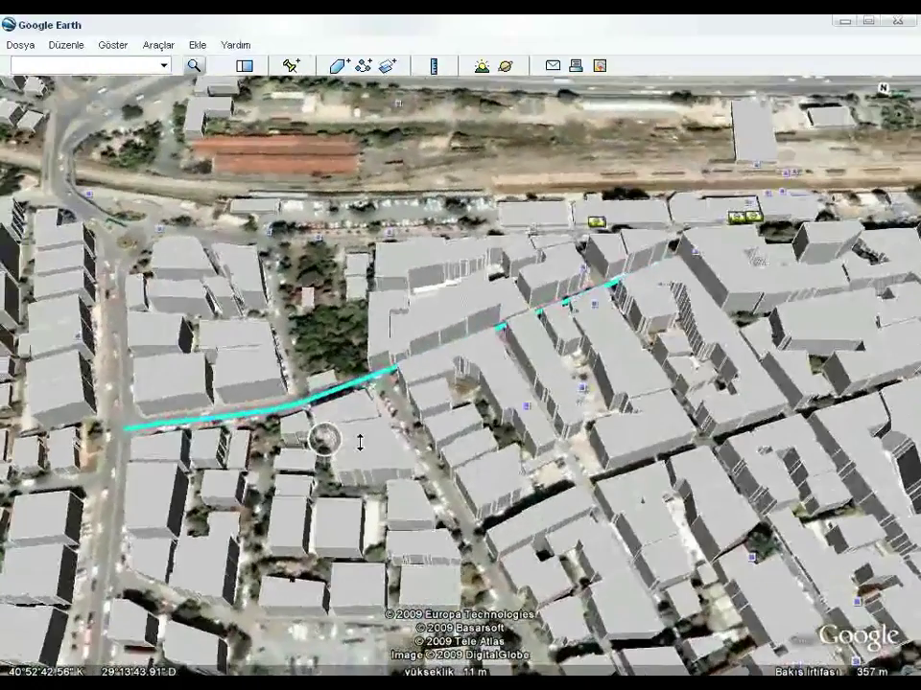
Step: Open Akasya Sokak's Bilgi Kartı from the BELNET places and preview its last Resimler photo
{"action": "left_click", "coordinate": [243, 67]}
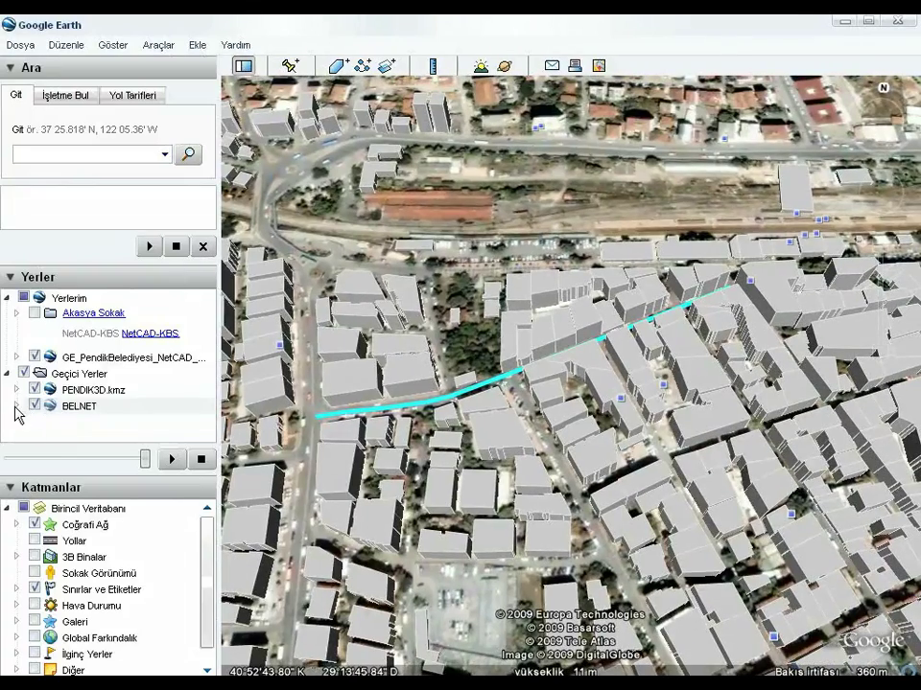
{"action": "left_click", "coordinate": [15, 407]}
{"action": "scroll", "coordinate": [154, 287], "scroll_direction": "down", "scroll_amount": 1}
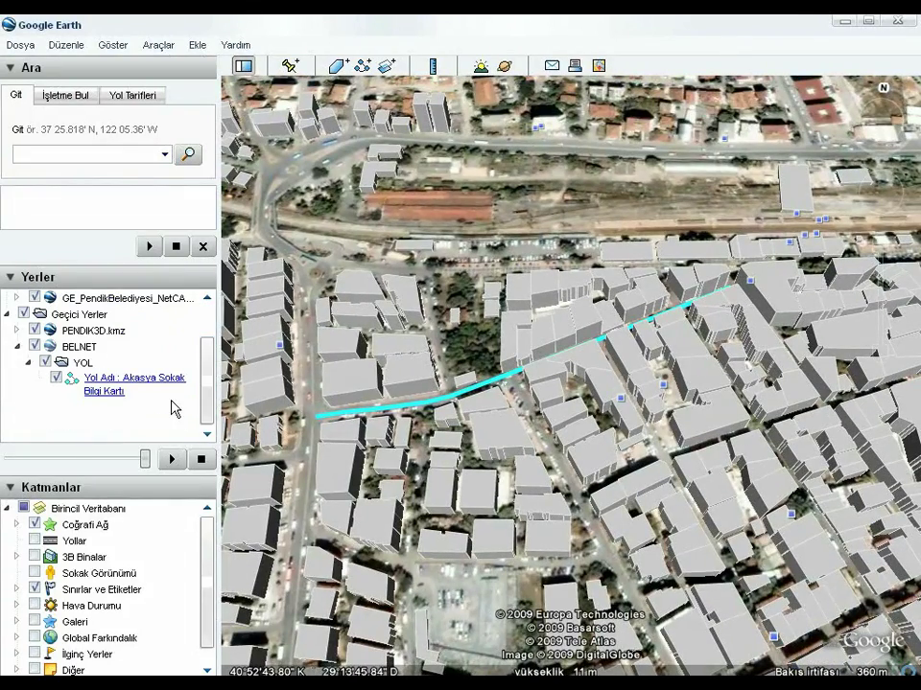
{"action": "left_click", "coordinate": [115, 397]}
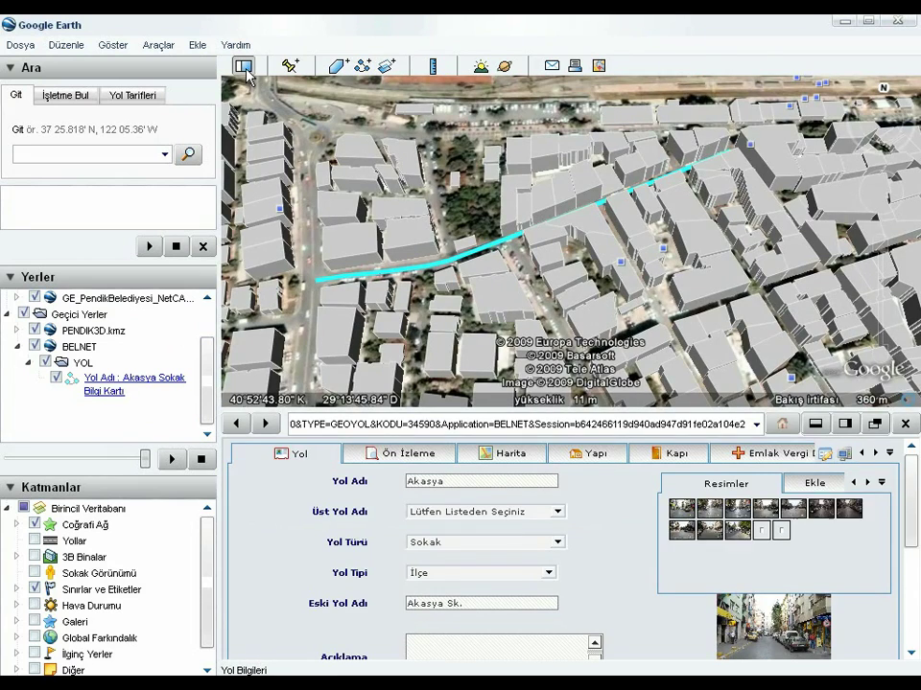
{"action": "key", "text": "ctrl+alt+b"}
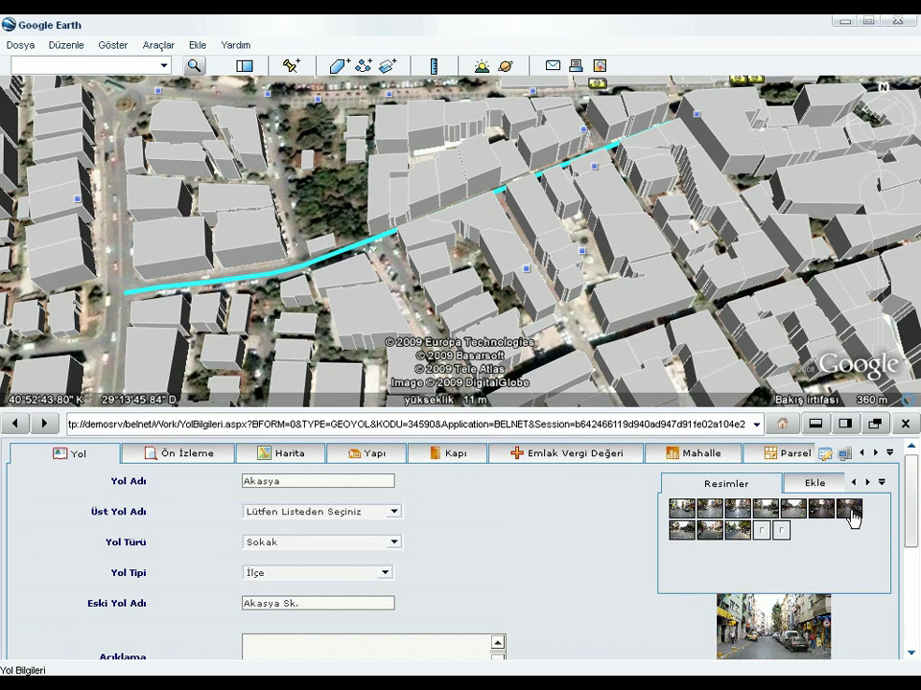
{"action": "left_click", "coordinate": [851, 510]}
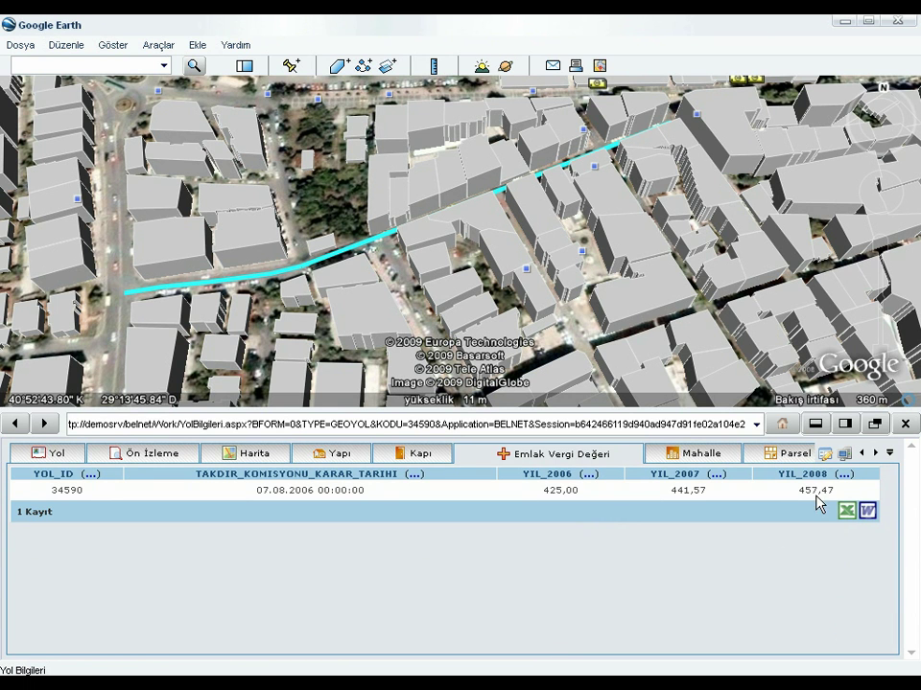
Step: Show the Parsel results along the road and load them all with GE (Tümü)
{"action": "left_click", "coordinate": [892, 452]}
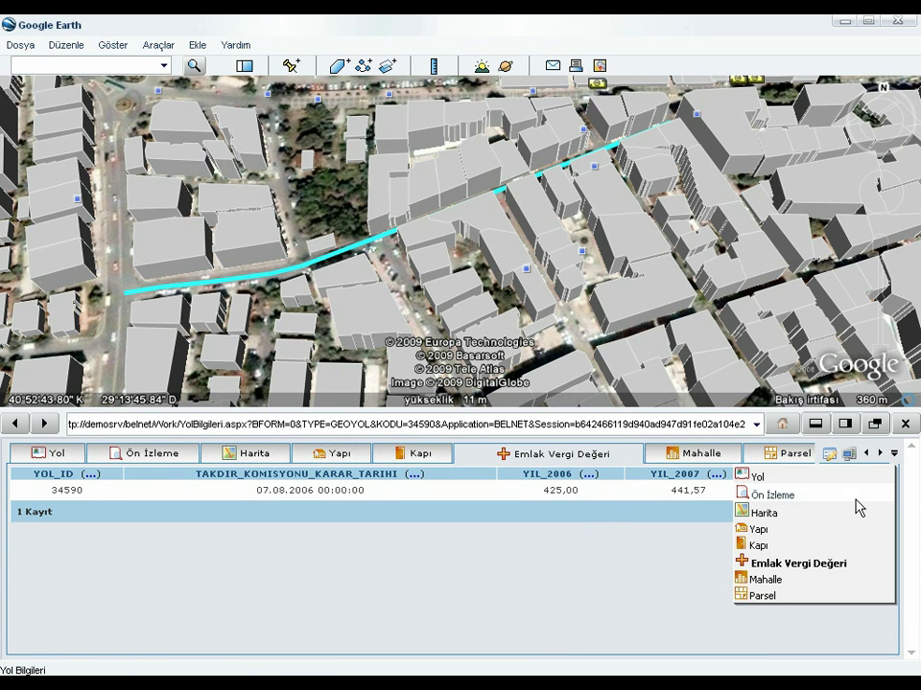
{"action": "left_click", "coordinate": [780, 598]}
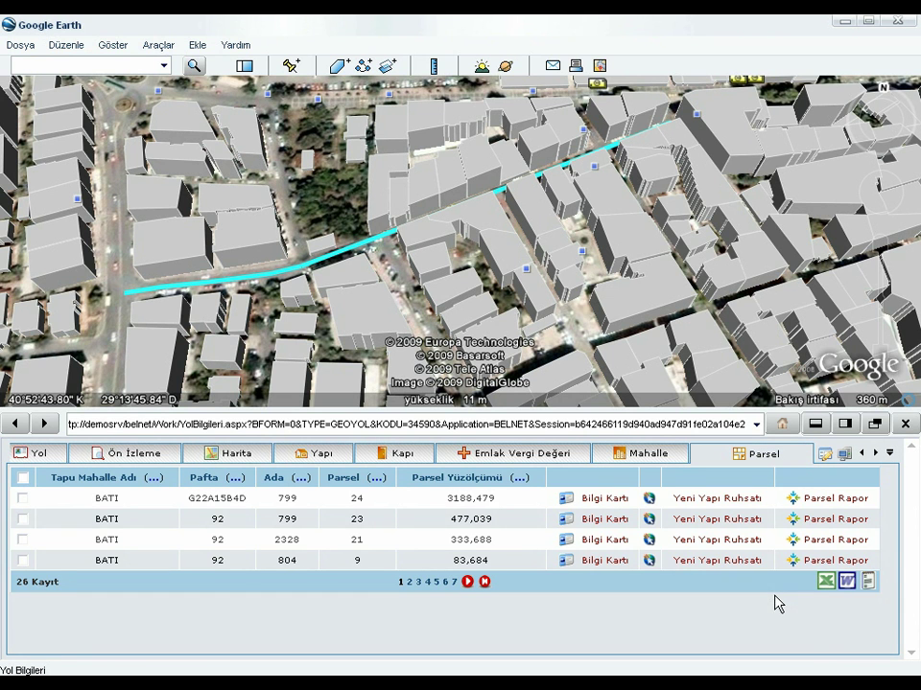
{"action": "mouse_move", "coordinate": [868, 585]}
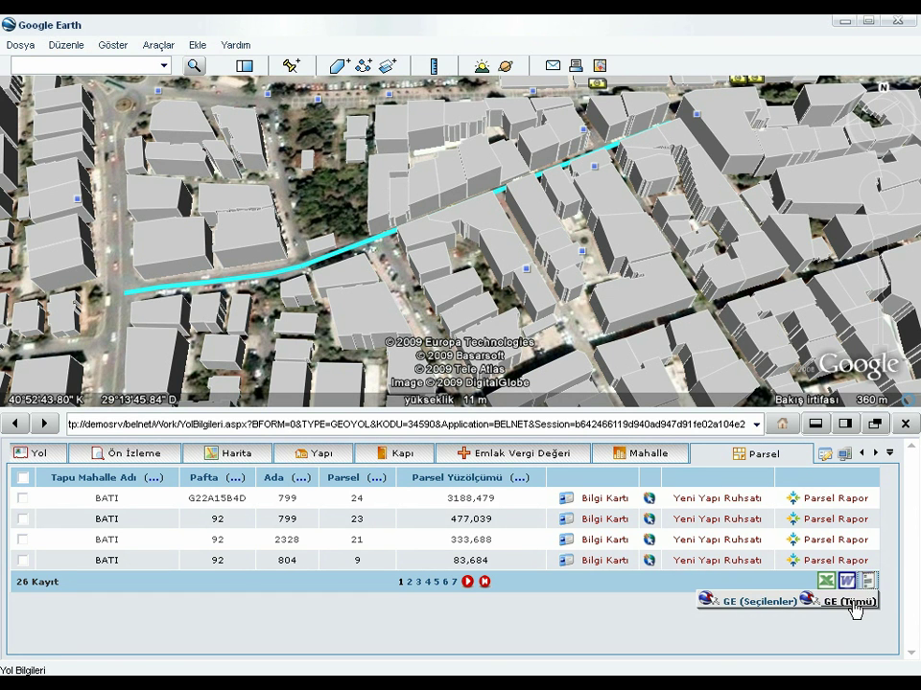
{"action": "left_click", "coordinate": [846, 601]}
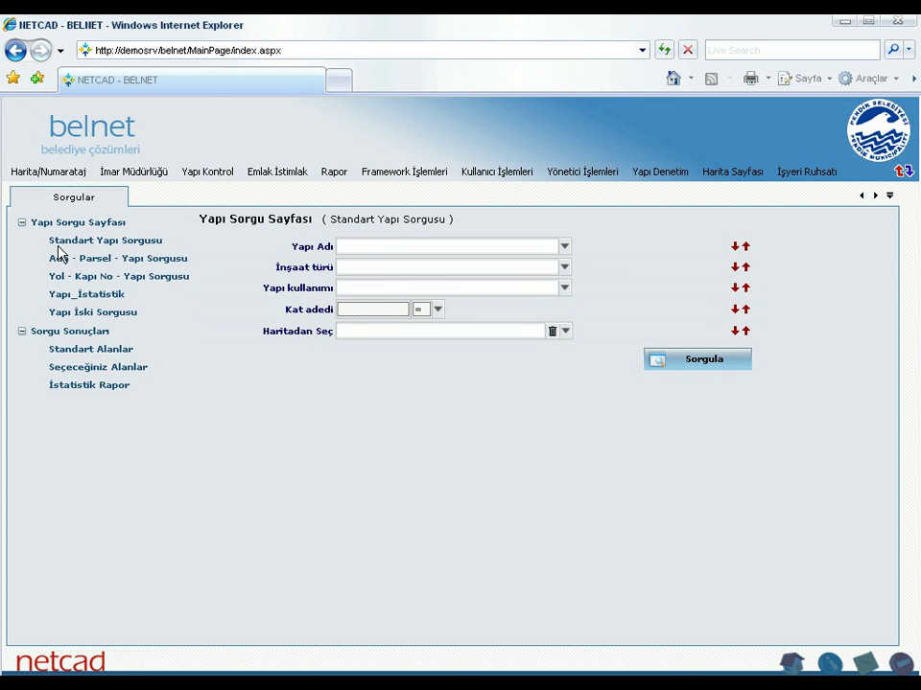
{"action": "left_click", "coordinate": [73, 278]}
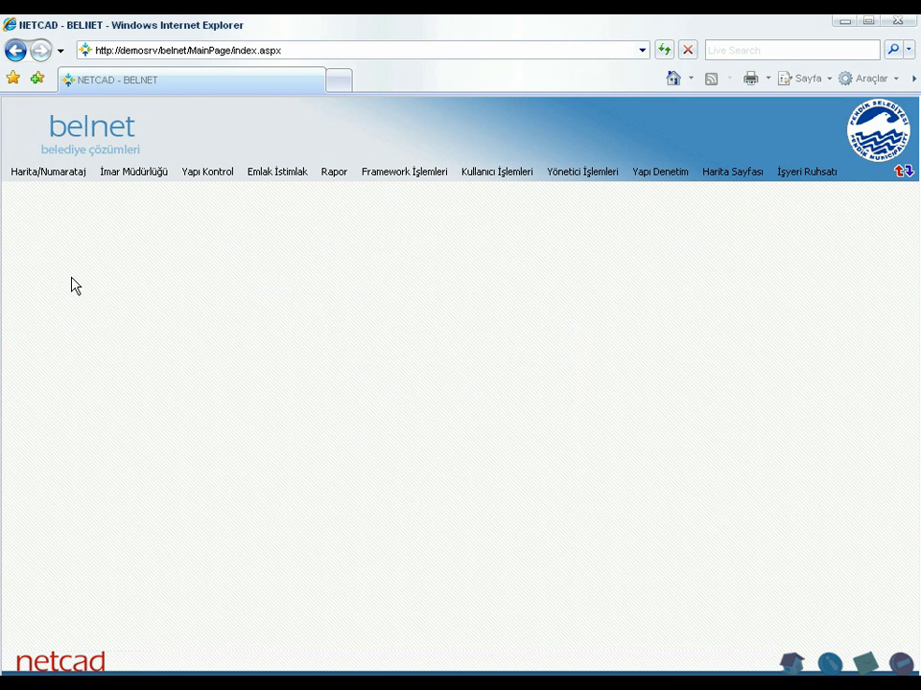
{"action": "left_click", "coordinate": [564, 247]}
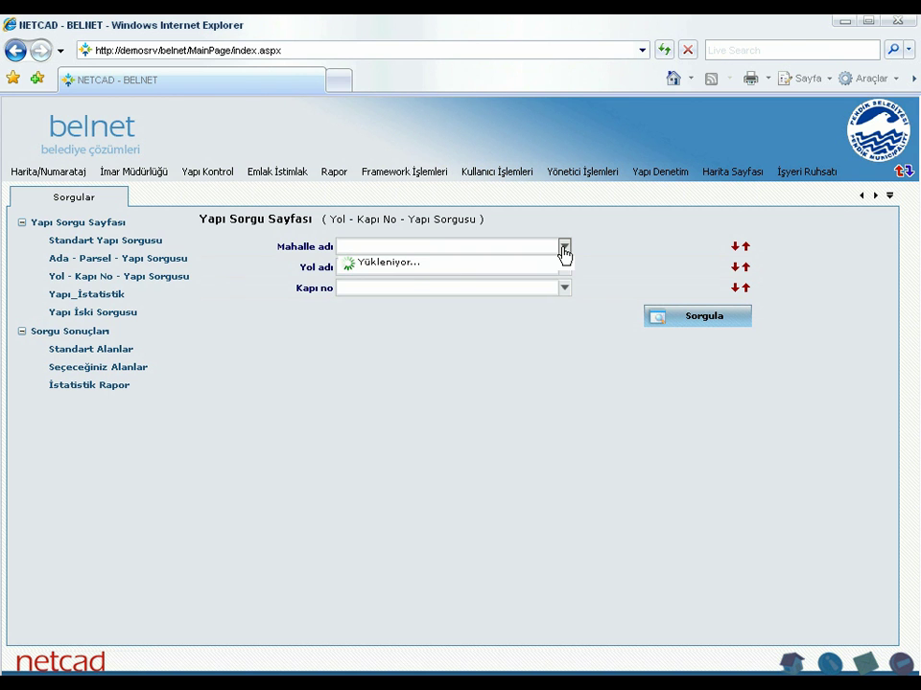
{"action": "left_click", "coordinate": [416, 288]}
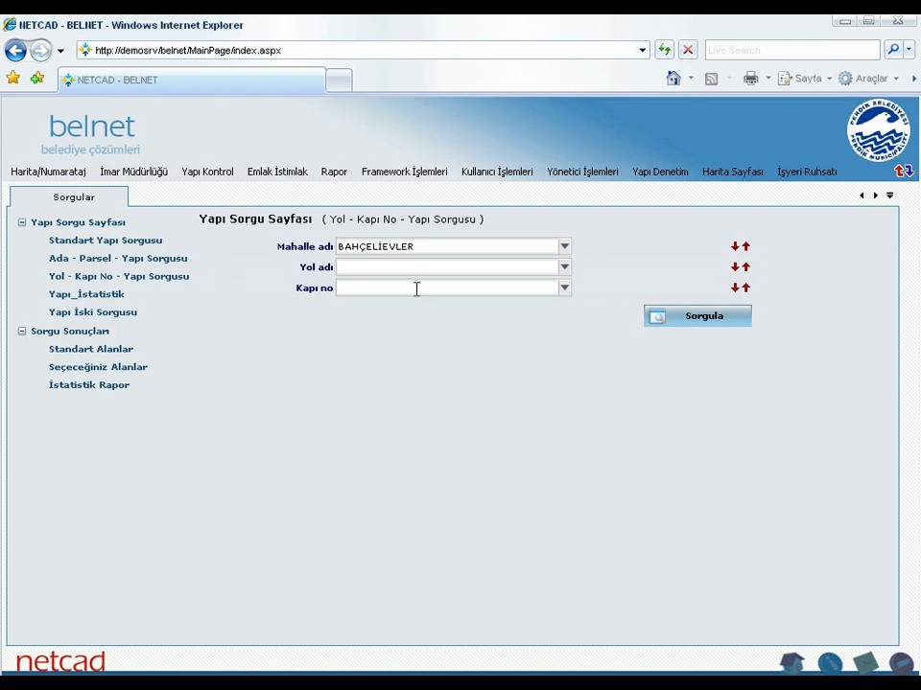
{"action": "left_click", "coordinate": [563, 268]}
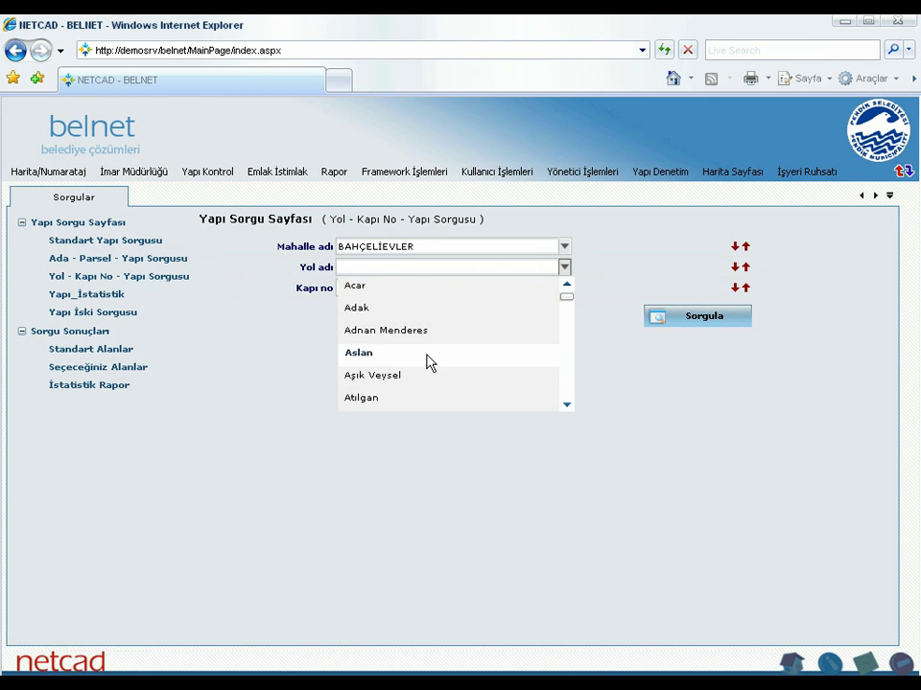
{"action": "left_click", "coordinate": [389, 377]}
{"action": "type", "text": "11"}
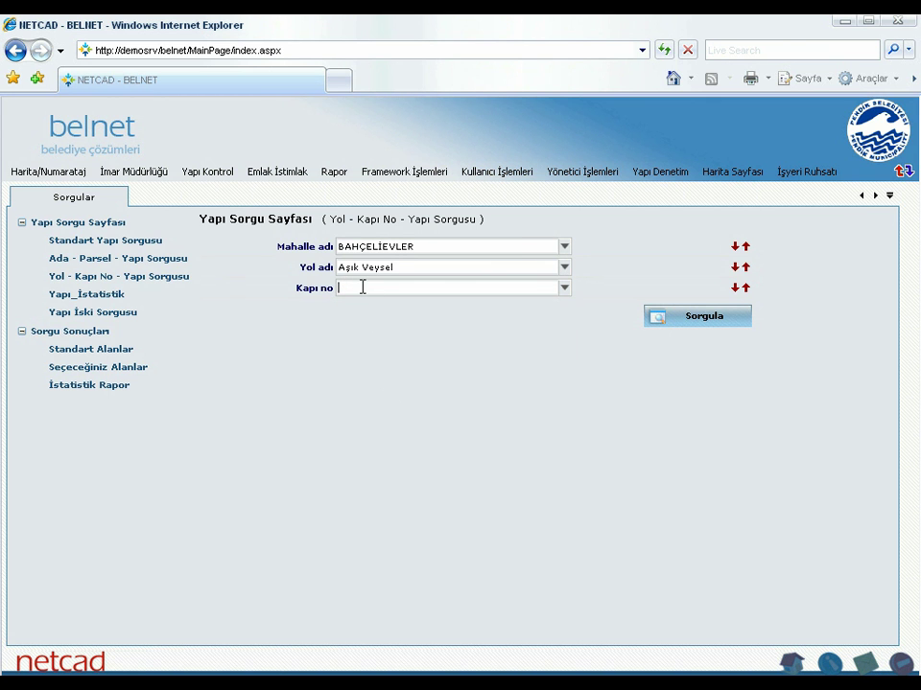
{"action": "left_click", "coordinate": [709, 318]}
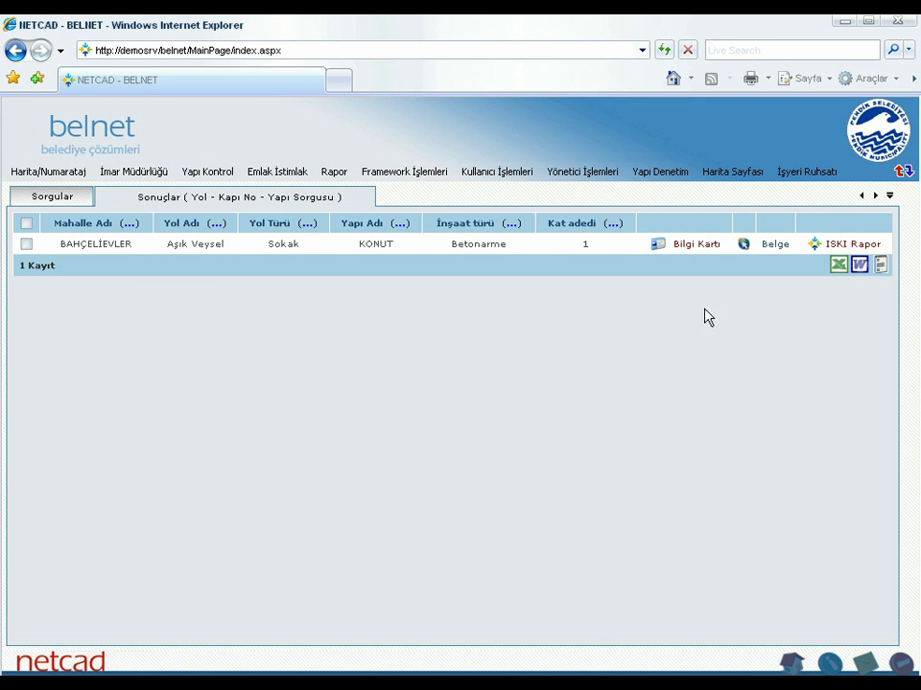
Step: Open the building's Bilgi Kartı, view its second photo, and list its Bağımsız Bölüm units
{"action": "left_click", "coordinate": [699, 248]}
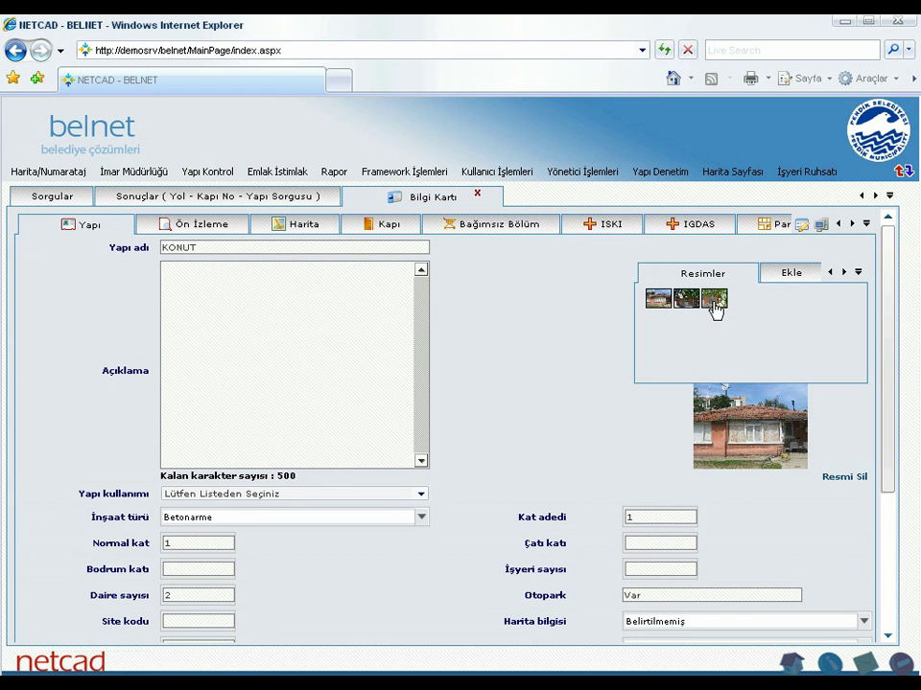
{"action": "left_click", "coordinate": [686, 298]}
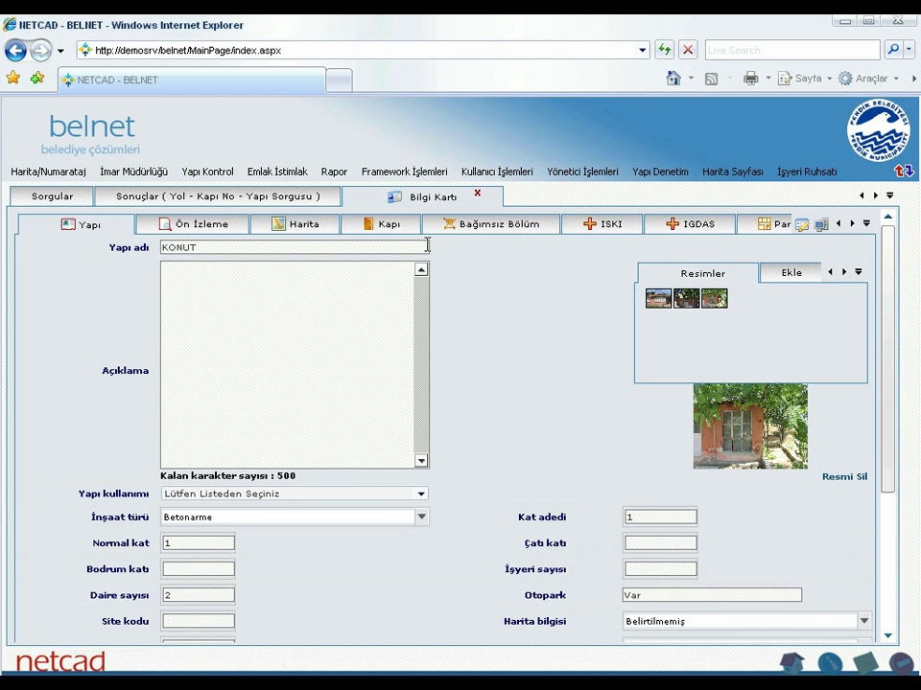
{"action": "left_click", "coordinate": [476, 230]}
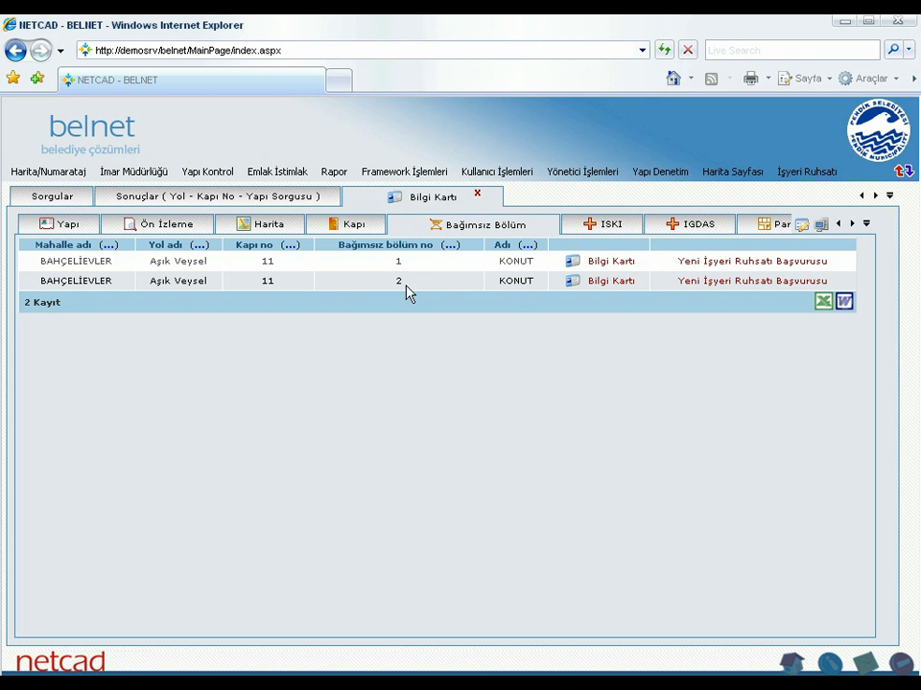
{"action": "left_click", "coordinate": [606, 264]}
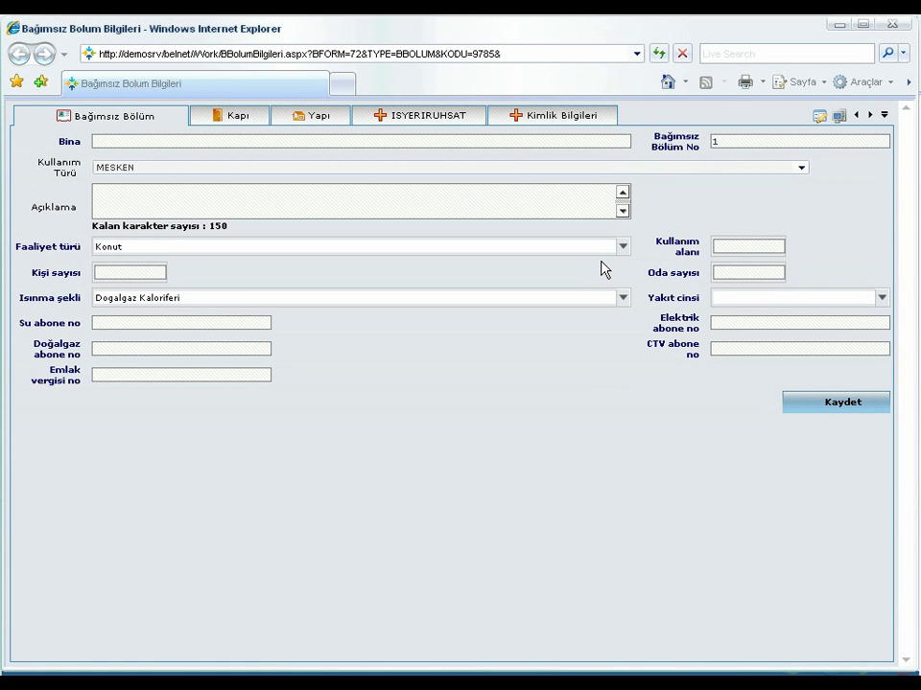
{"action": "left_click", "coordinate": [564, 122]}
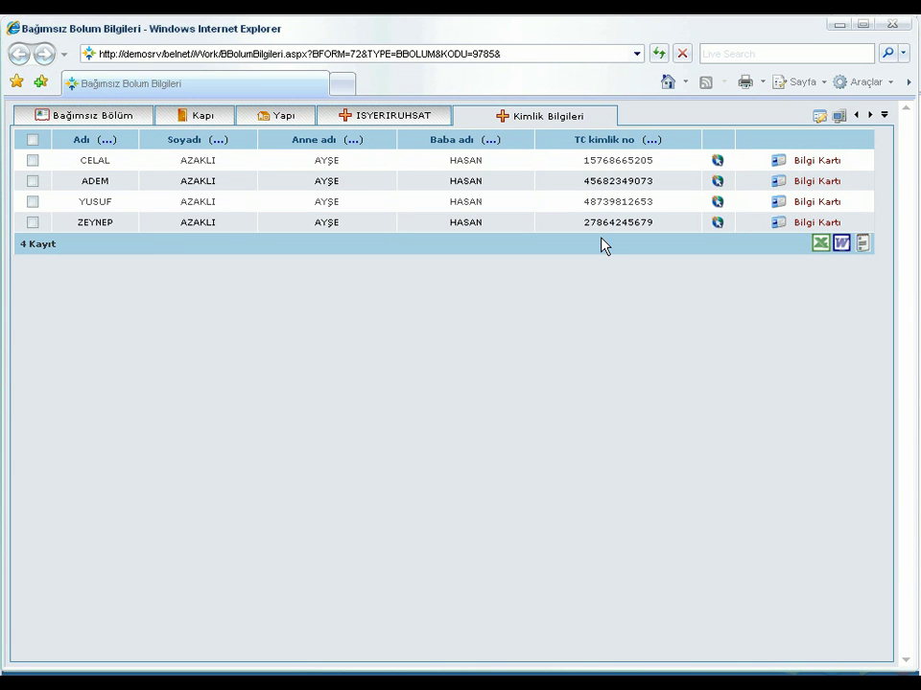
{"action": "left_click", "coordinate": [892, 25]}
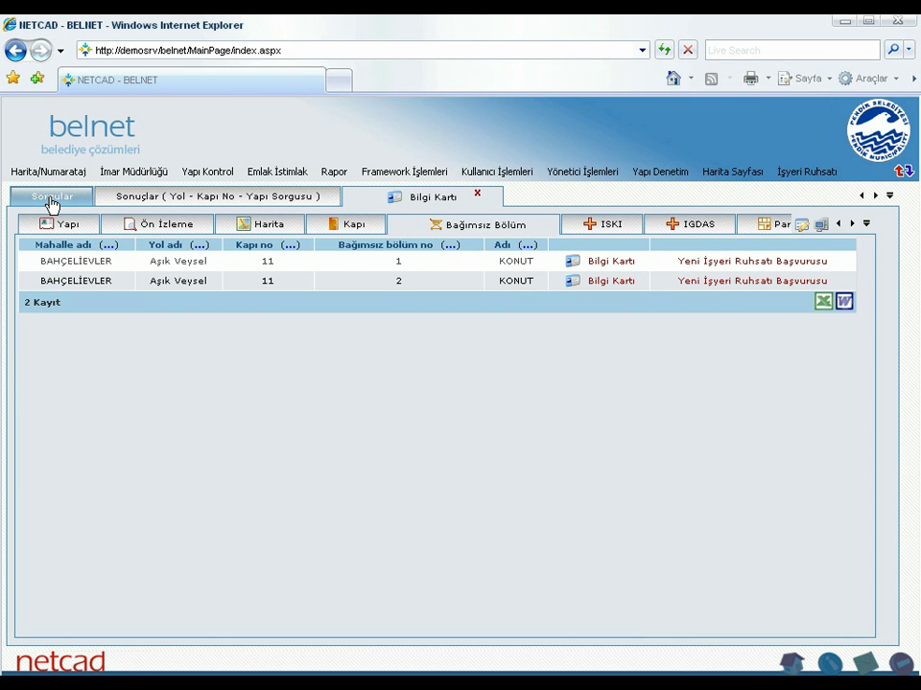
Step: Open the Kimlikler query and search by the resident's TC identity number
{"action": "mouse_move", "coordinate": [45, 175]}
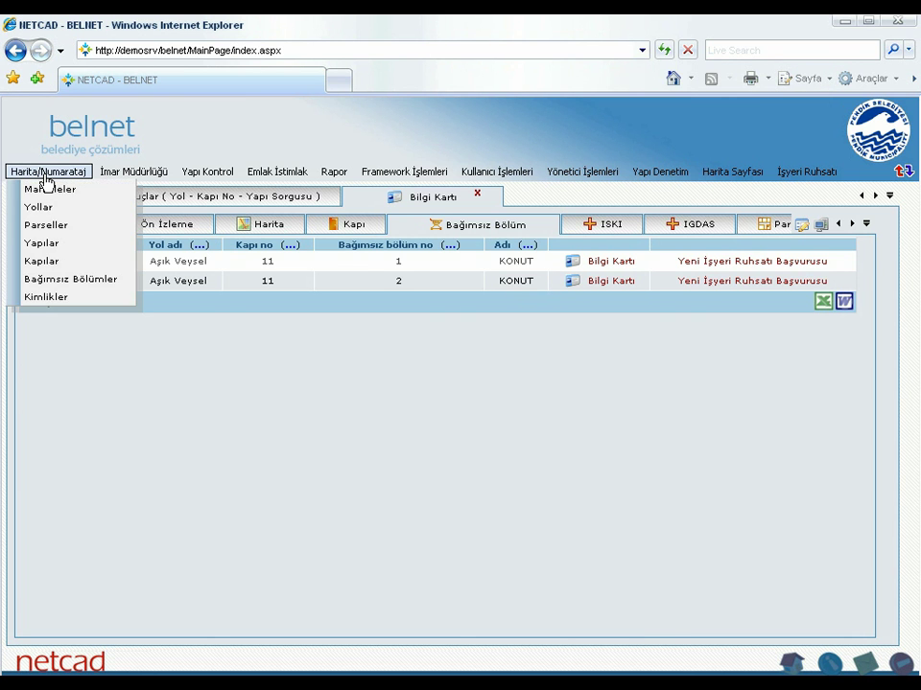
{"action": "left_click", "coordinate": [45, 298]}
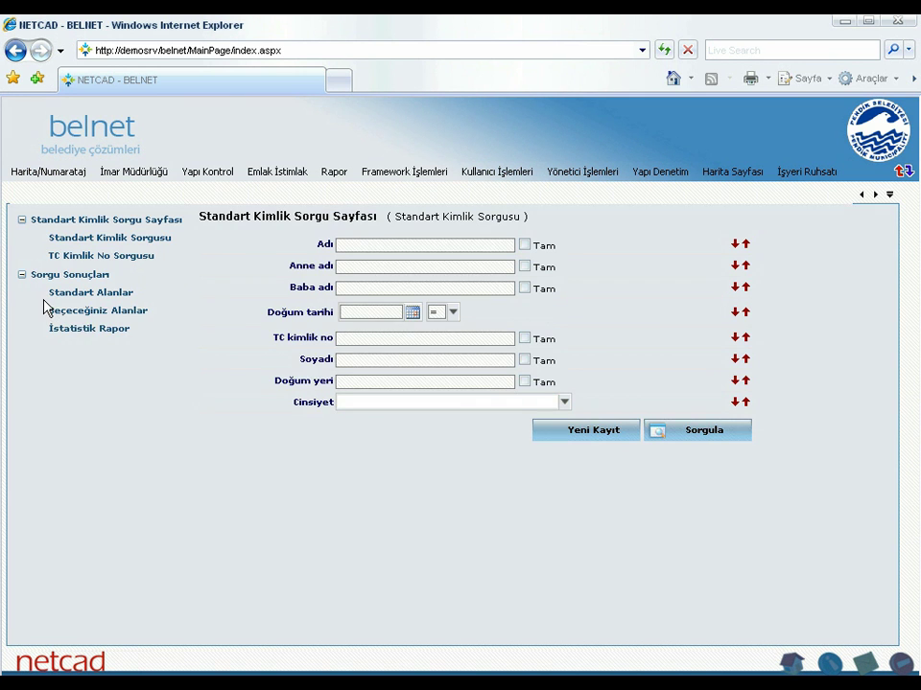
{"action": "left_click", "coordinate": [348, 343]}
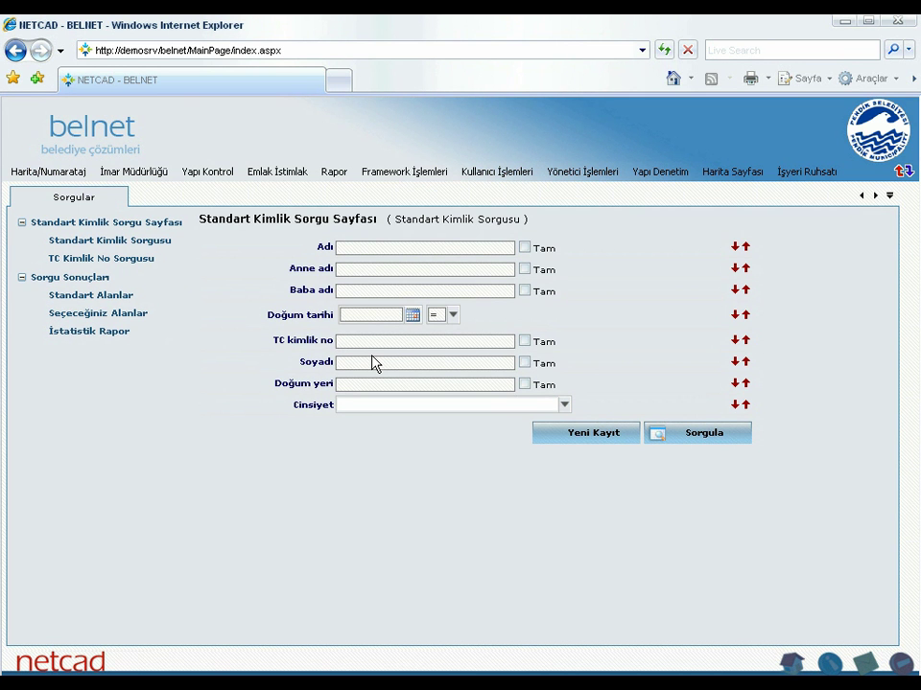
{"action": "type", "text": "1"}
{"action": "type", "text": "205"}
{"action": "left_click", "coordinate": [692, 436]}
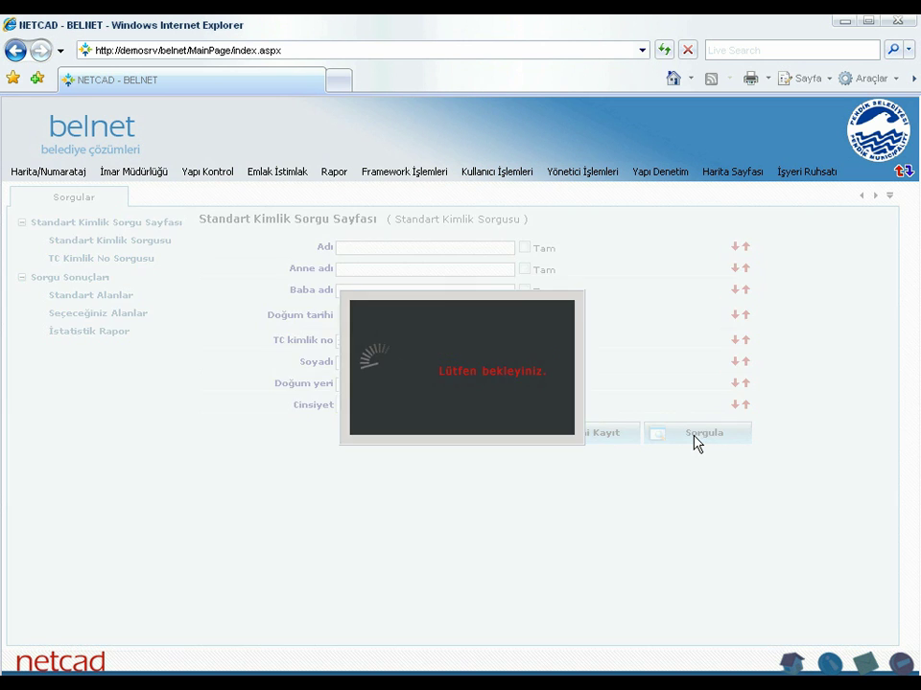